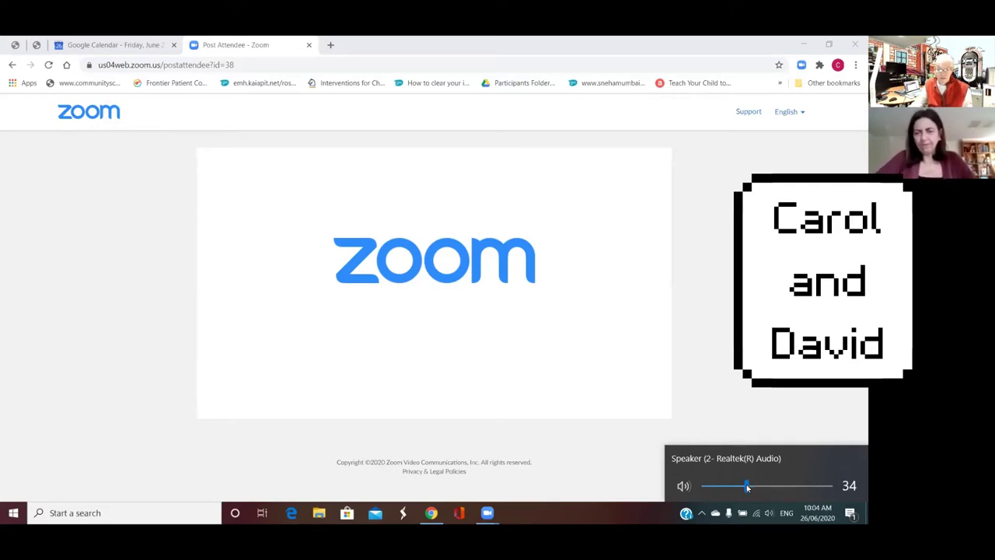
Dismiss the volume flyout and close the Chrome window showing Zoom's post-attendee page
left_click(581, 333)
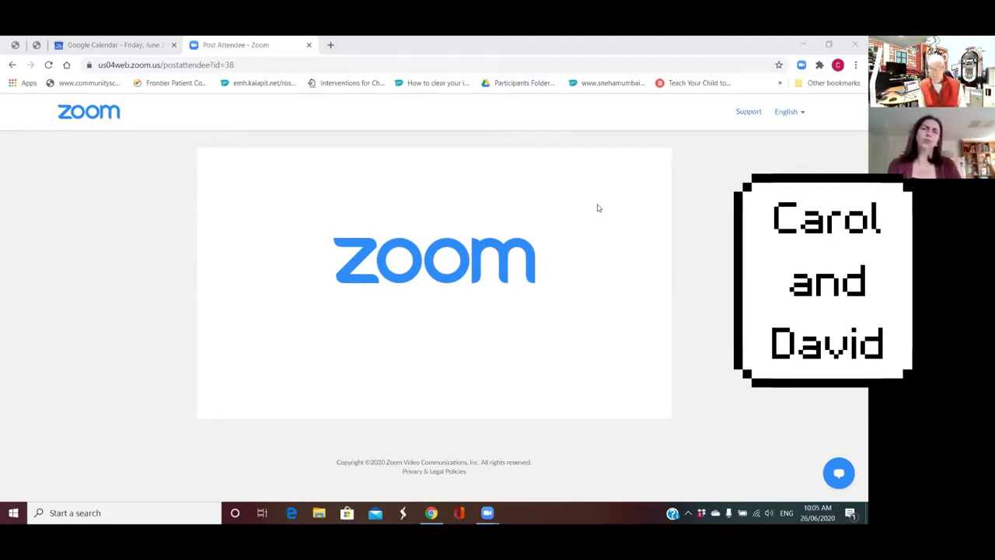
left_click(855, 48)
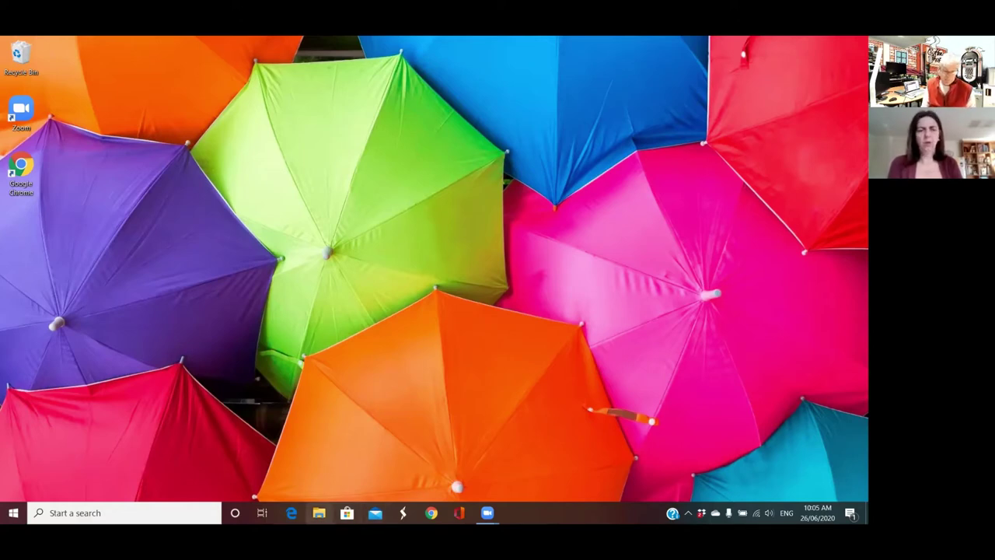
Launch Microsoft Edge from the taskbar, then minimise and restore it with Win+D
left_click(291, 512)
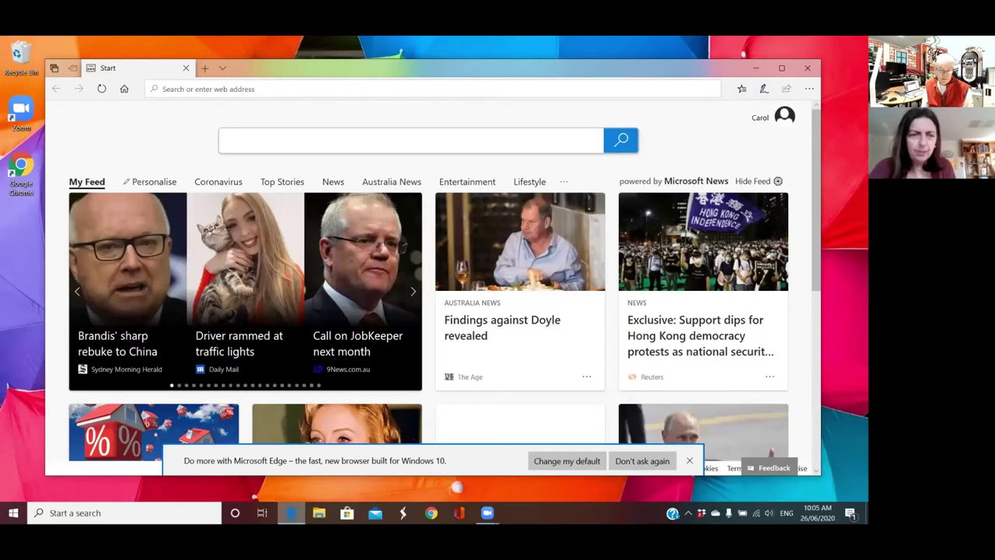
key("super+d")
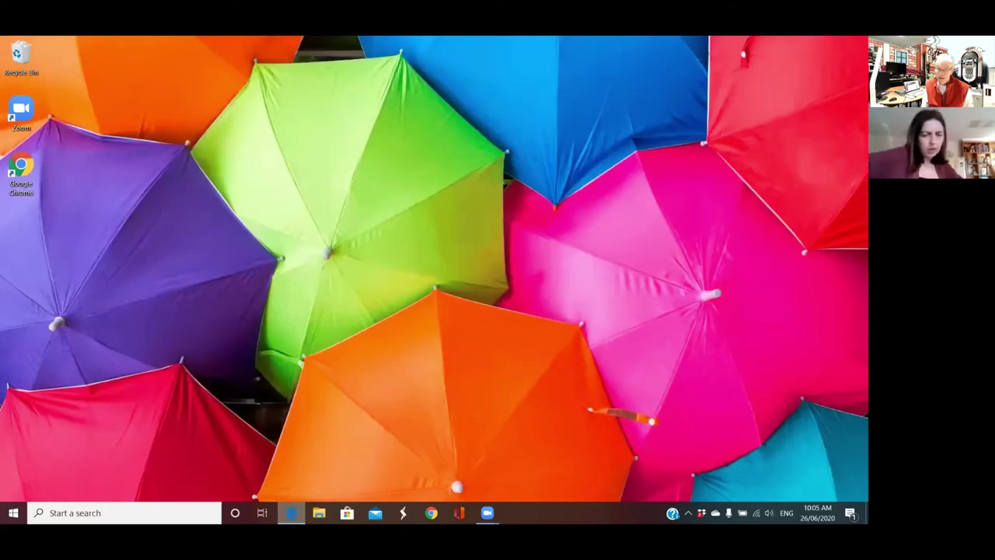
key("super+d")
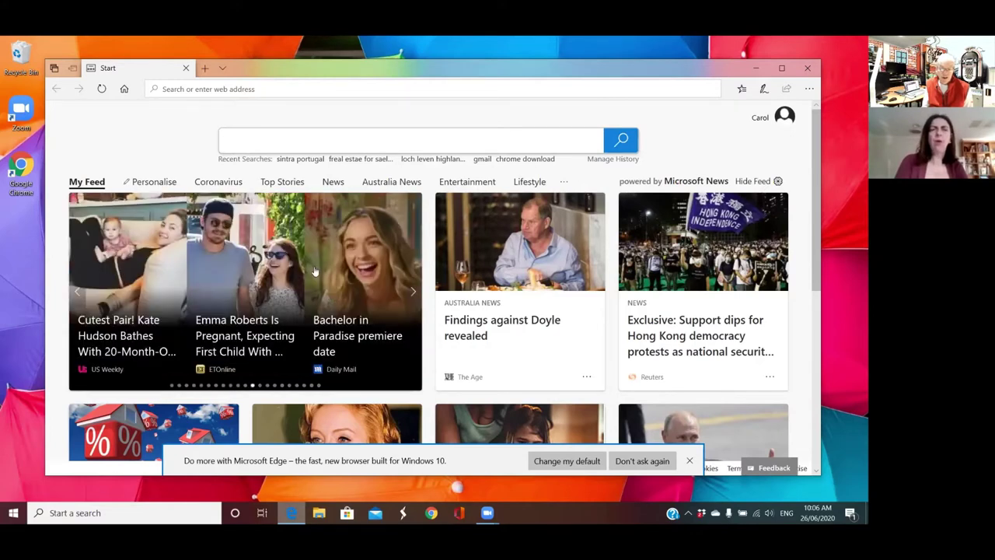
Enter the query 'edge download windows 10' in the start-page search box from the suggestions
type("e")
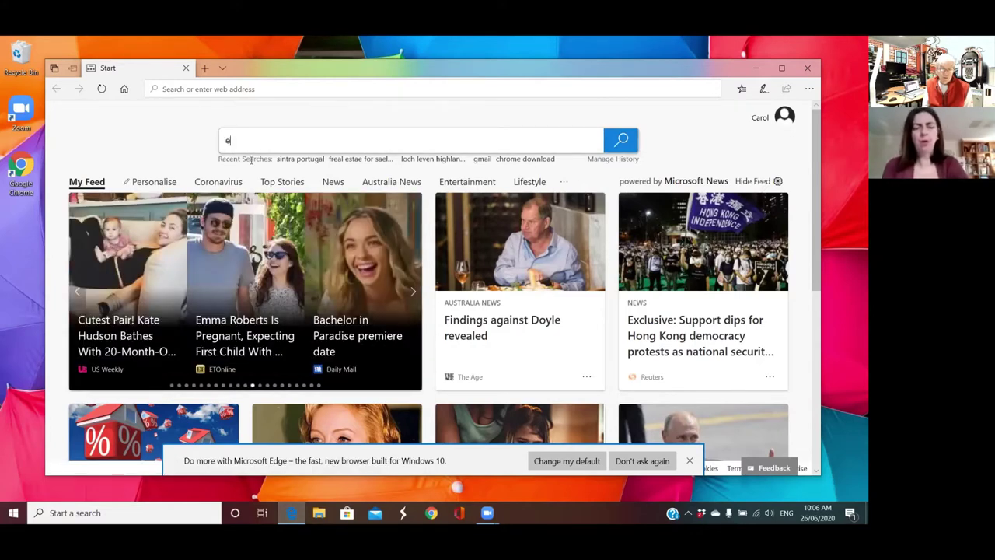
type("dge ")
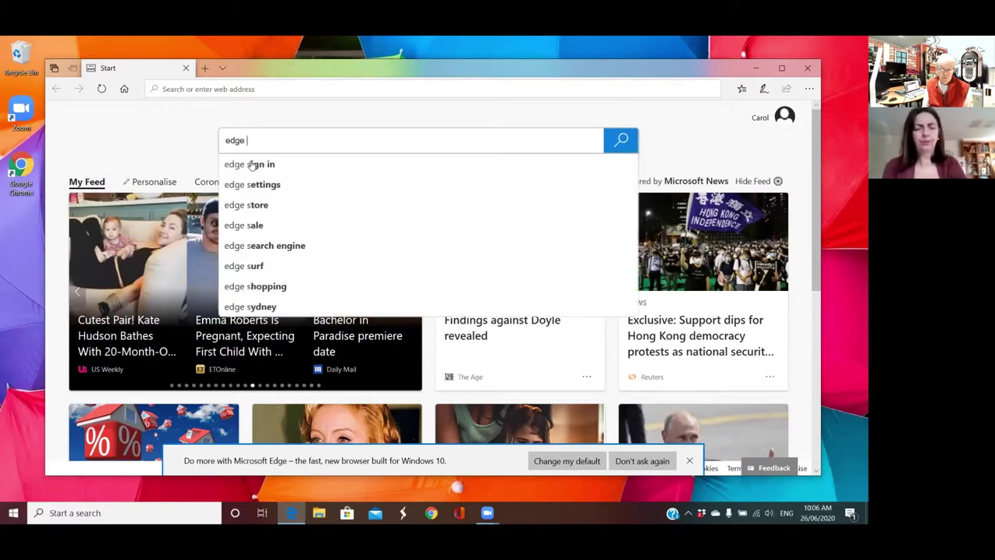
type("download")
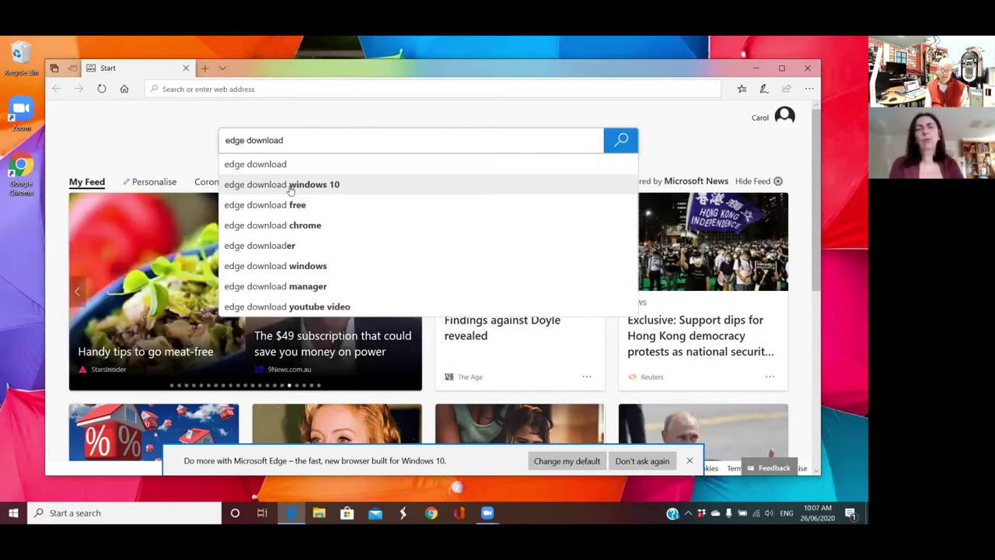
left_click_drag(286, 191, 251, 192)
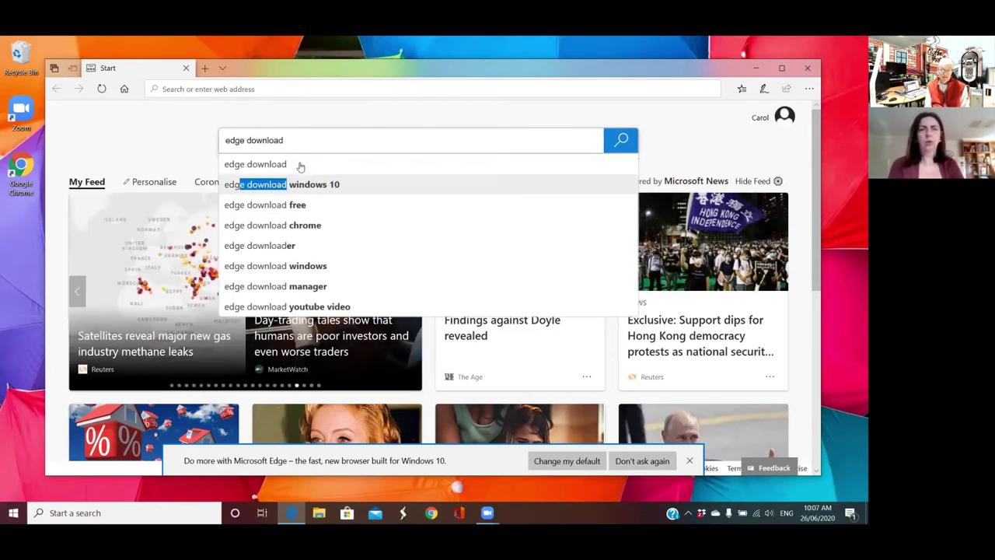
left_click_drag(288, 187, 347, 187)
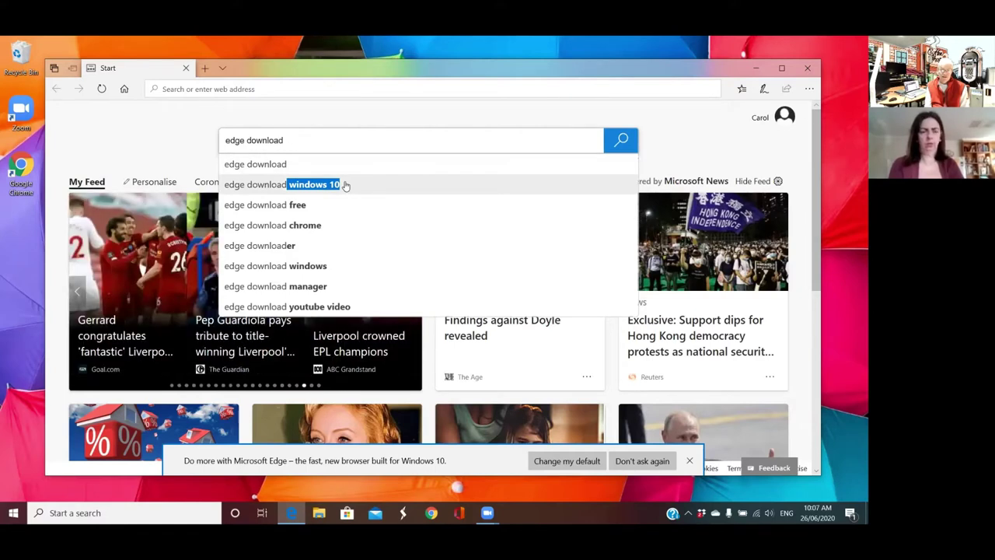
double_click(256, 186)
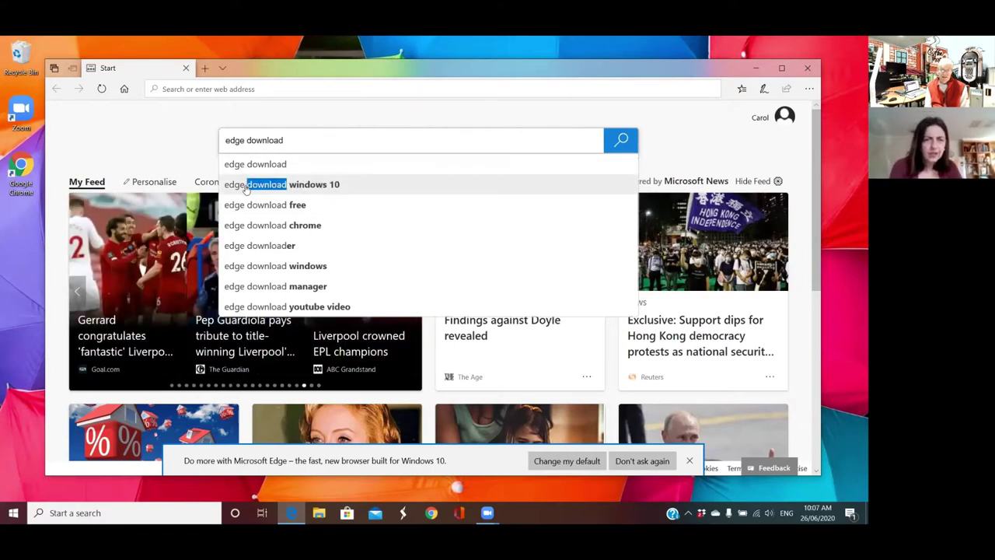
left_click(226, 186, "shift")
left_click(389, 178)
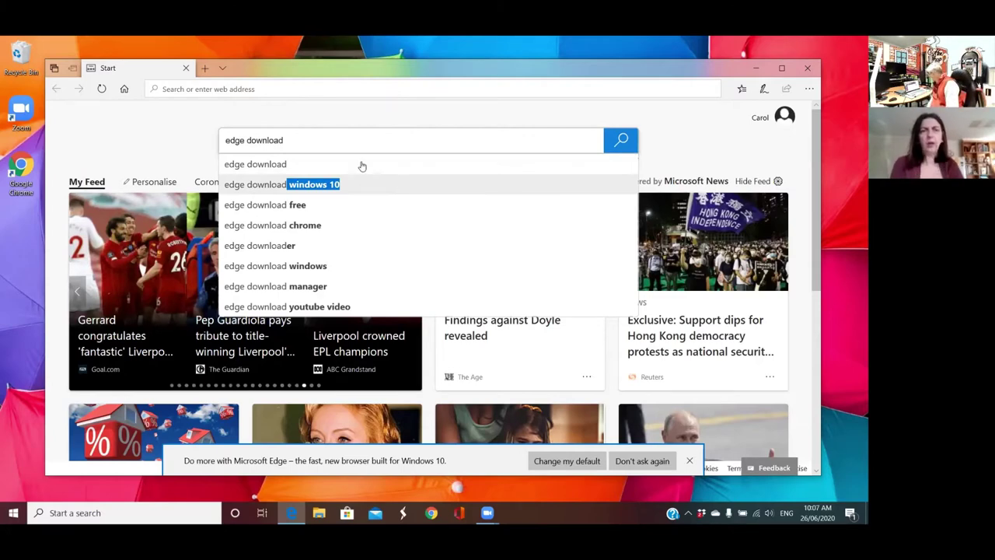
key("Return")
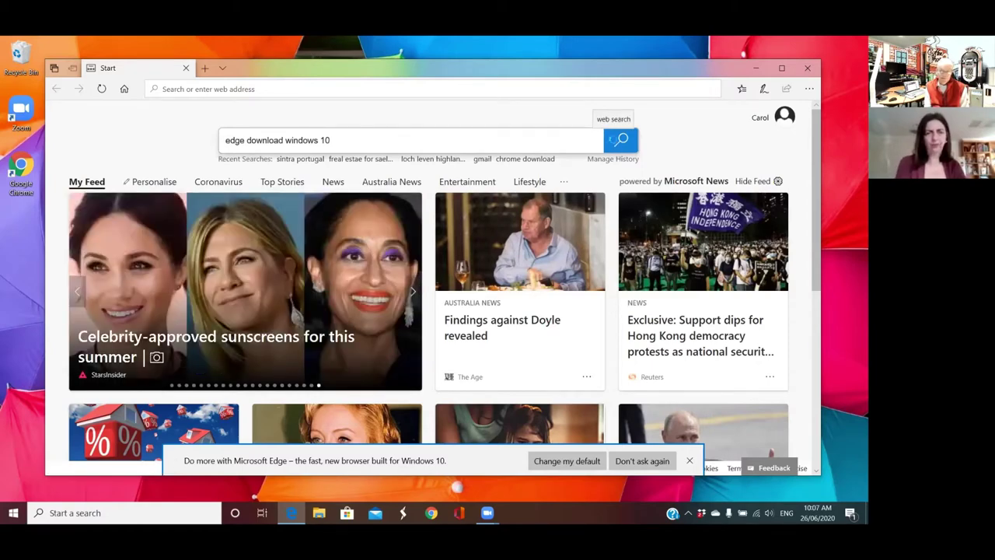
Search Bing for 'edge download windows 10'
left_click(620, 140)
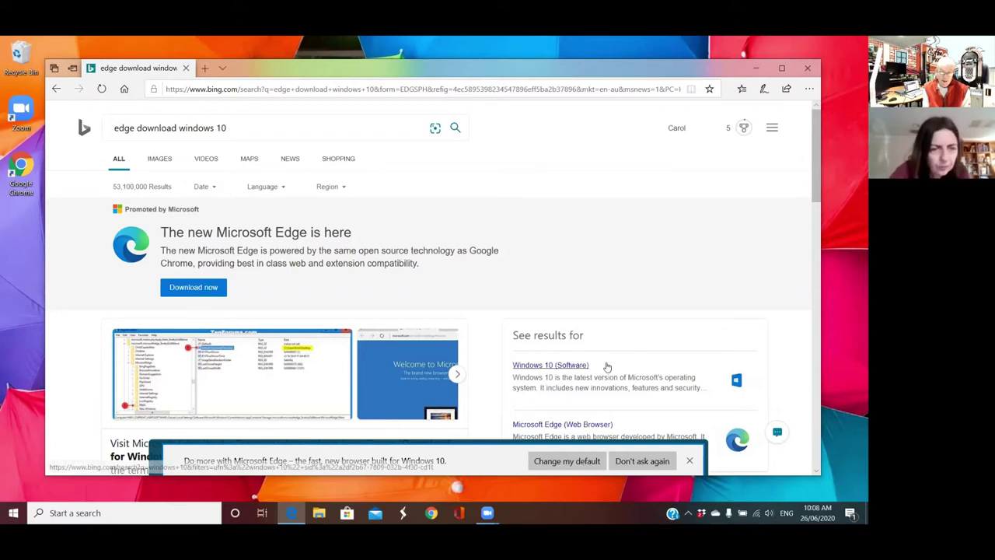
Open the 'Introducing the new Microsoft Edge' page and dismiss the default-browser notification bar
left_click(190, 292)
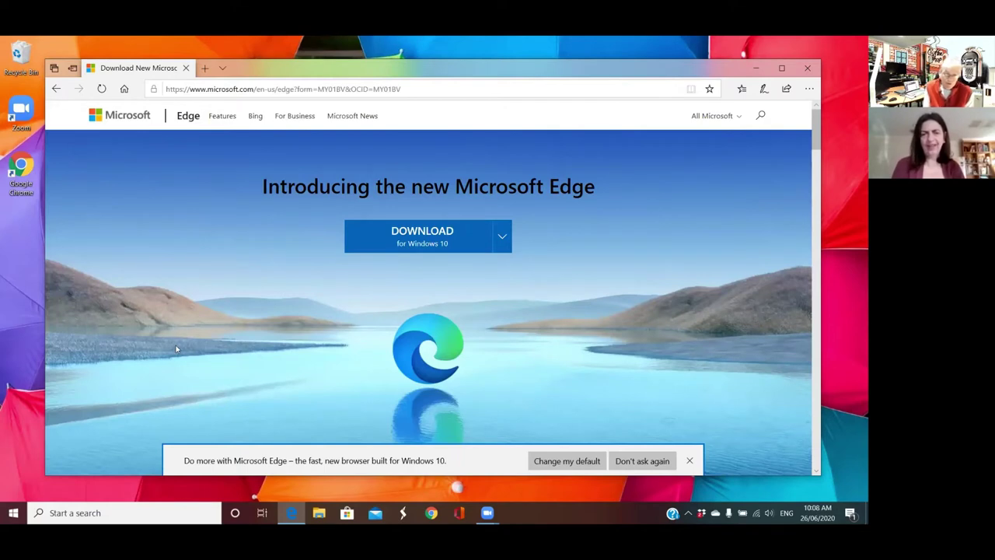
left_click(691, 462)
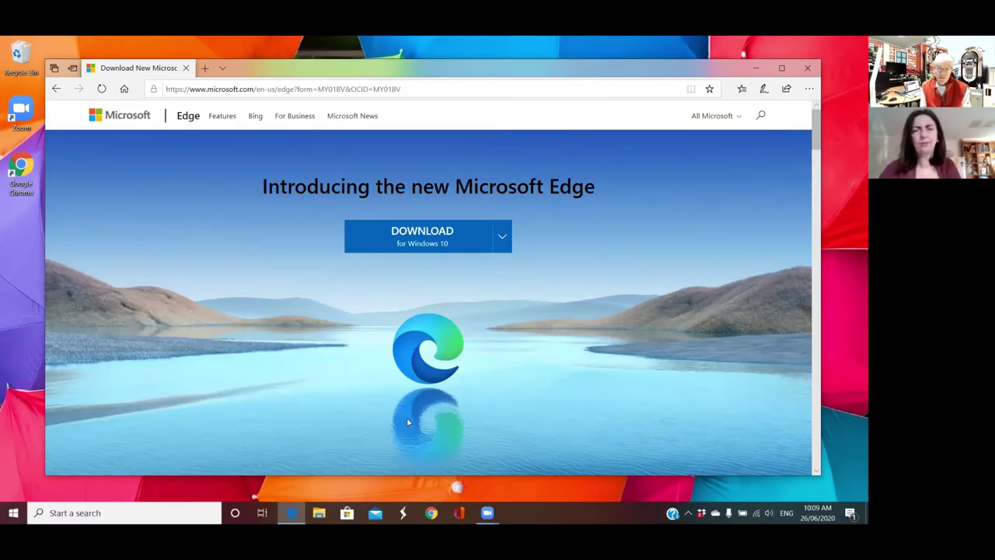
Start the Windows 10 download and accept the licence terms for MicrosoftEdgeSetup.exe
left_click(432, 238)
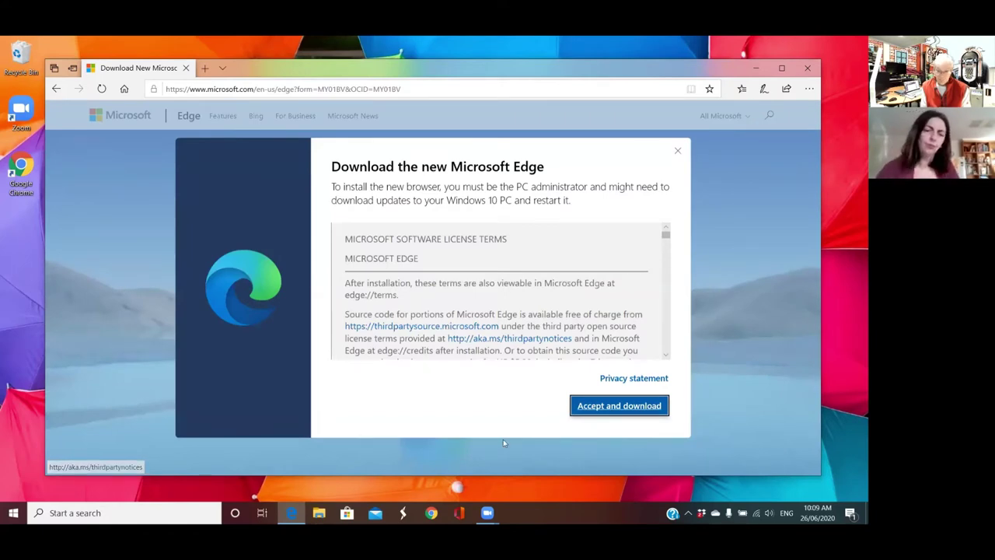
left_click(630, 409)
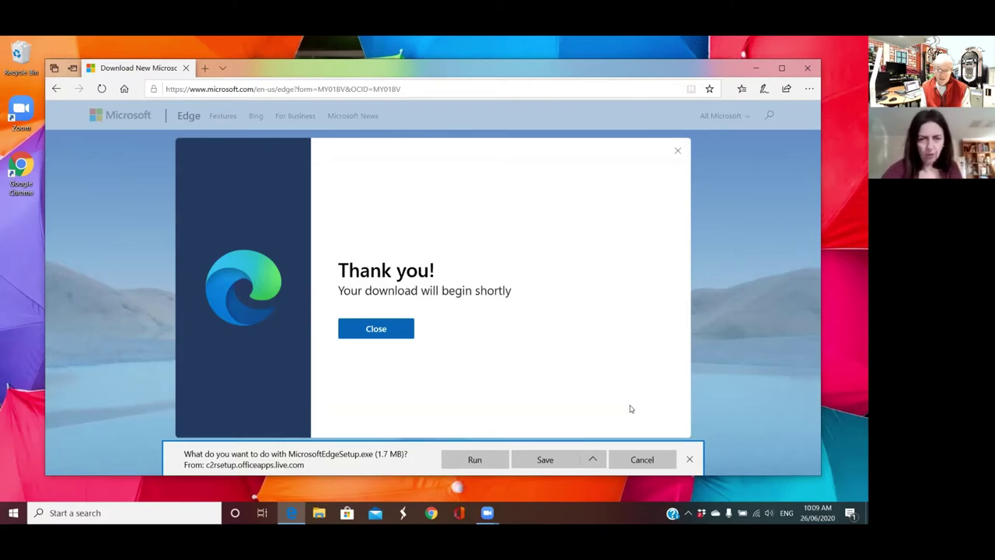
Close the 'Thank you!' download confirmation
left_click(376, 331)
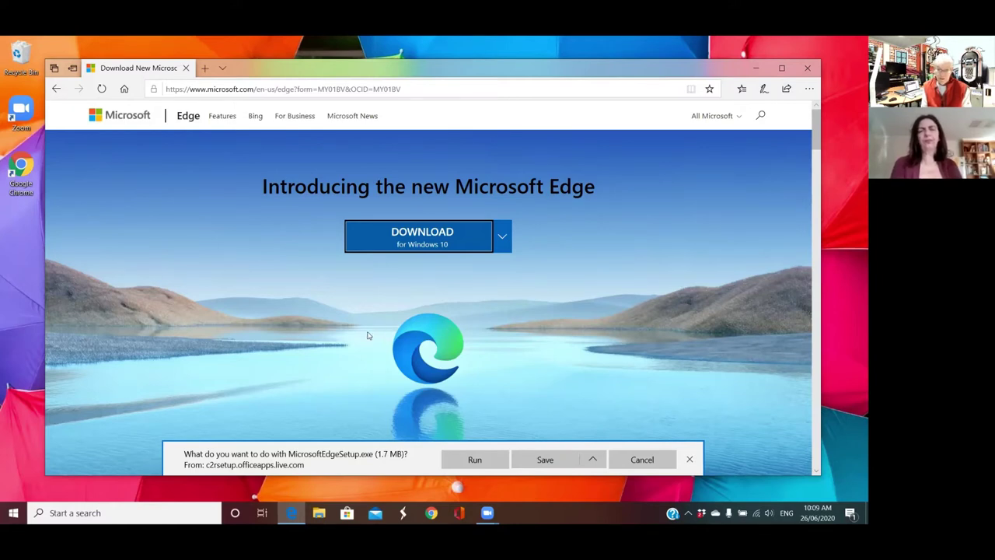
Run MicrosoftEdgeSetup.exe from the download bar
left_click(474, 460)
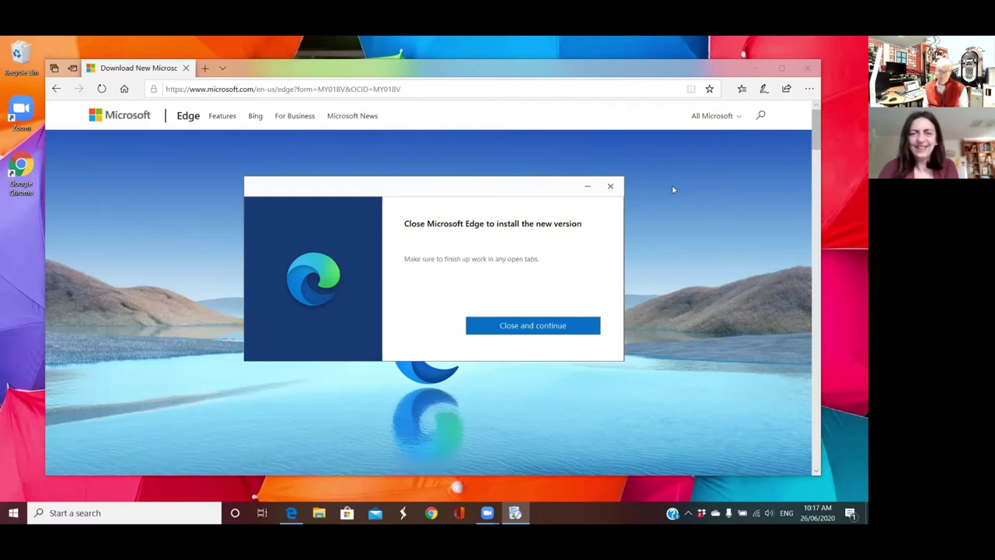
Close the old Edge so the installer can install the new version
left_click(528, 326)
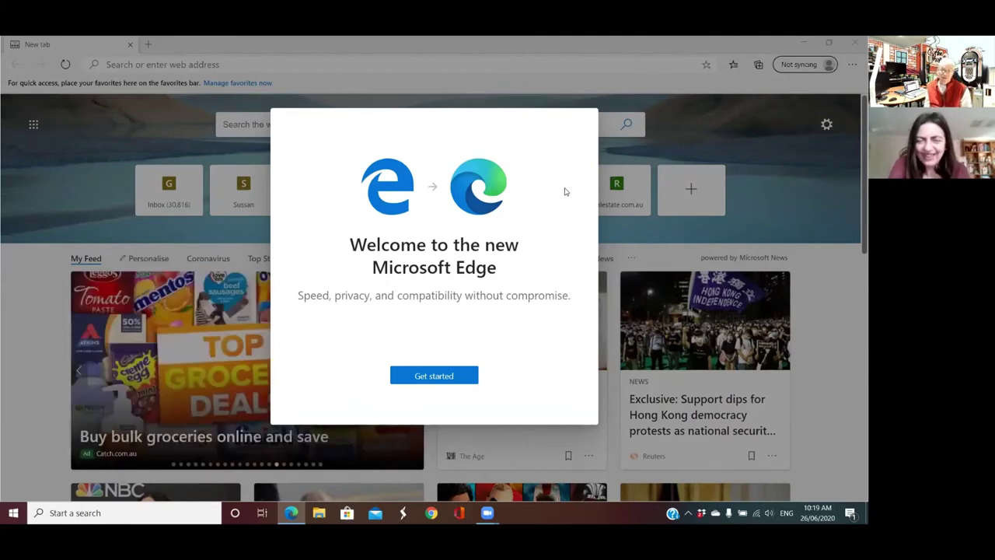
Start the new Edge first-run setup from the Welcome screen's Get started
left_click(441, 380)
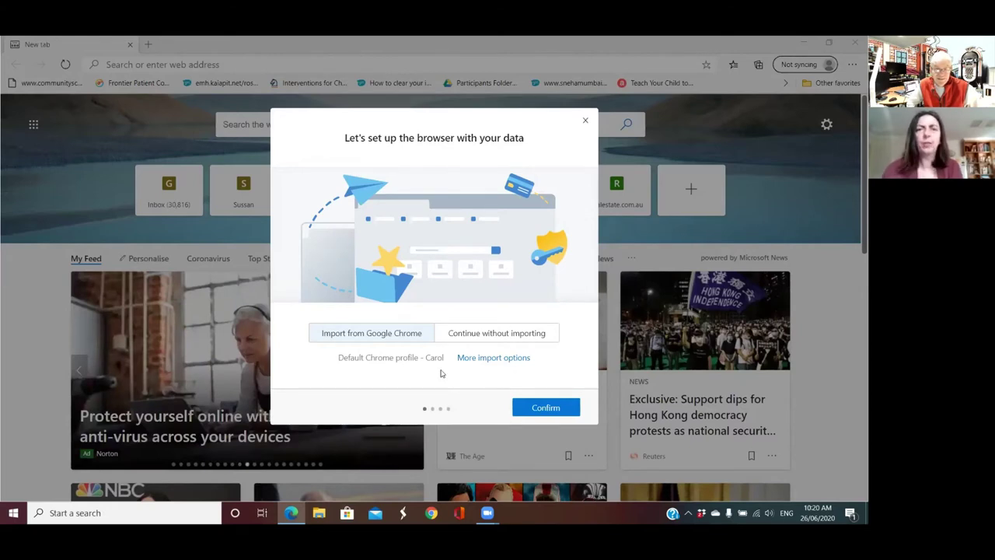
Keep 'Import from Google Chrome' selected and confirm the data import
left_click_drag(519, 146, 402, 127)
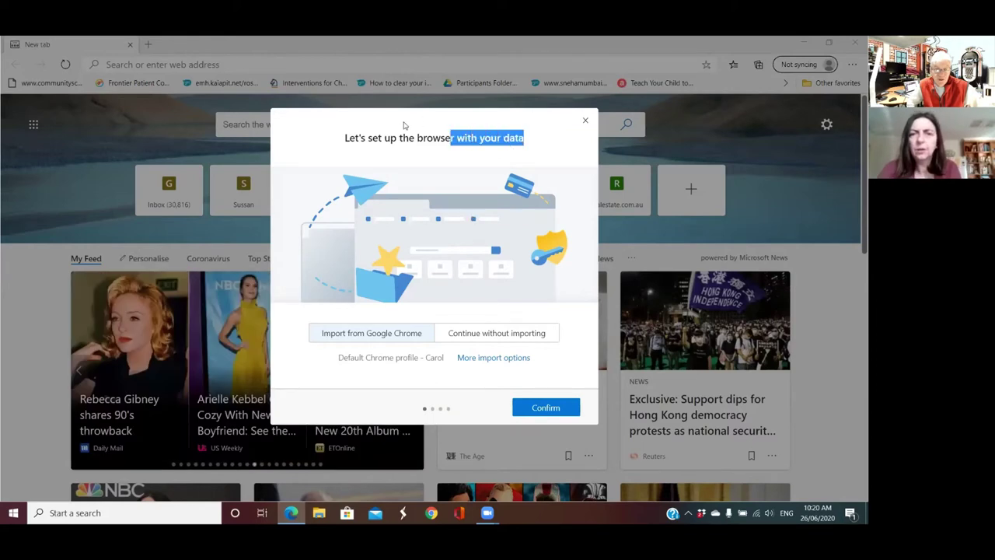
left_click(544, 120)
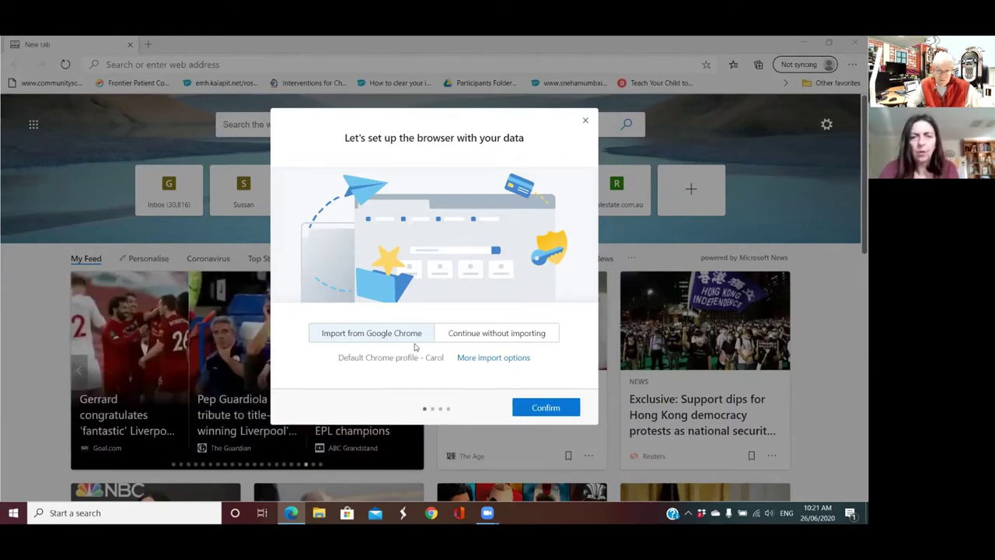
left_click(549, 410)
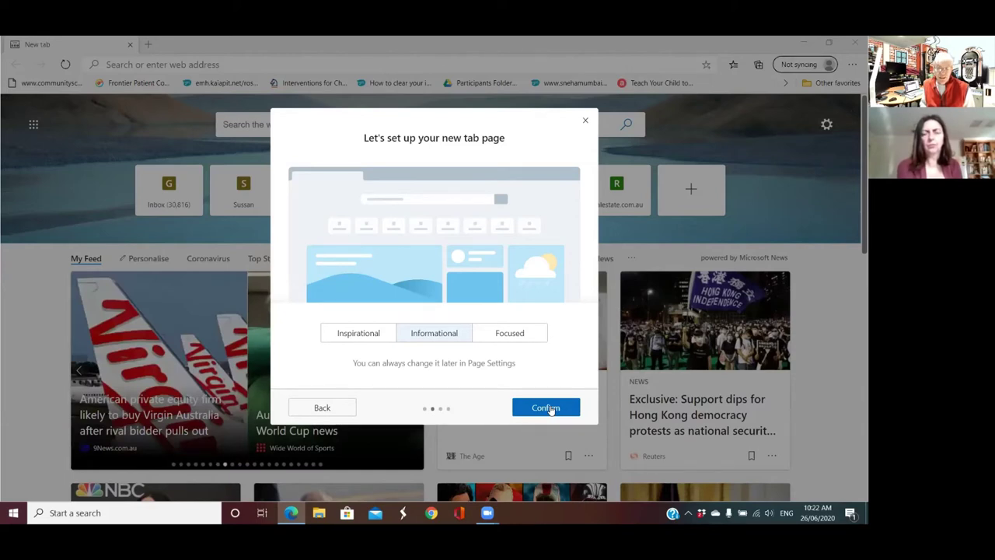
left_click(373, 334)
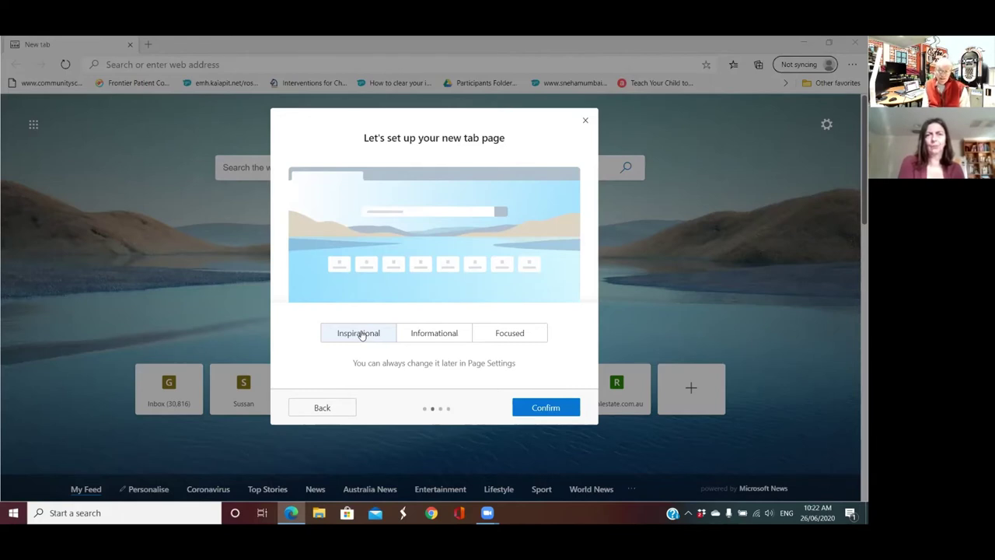
left_click(418, 340)
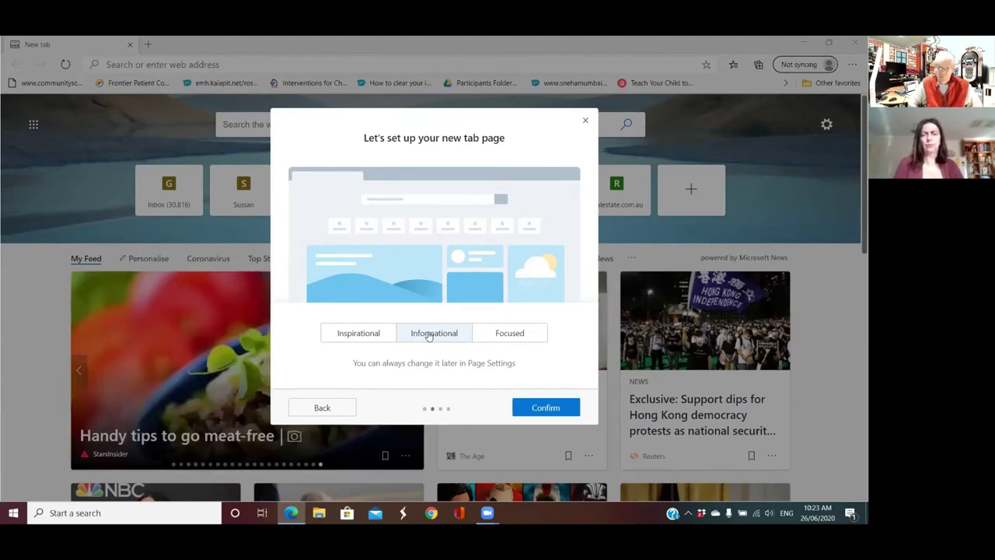
Select the Focused new tab layout, with a plain page, search box and quick links
left_click(516, 338)
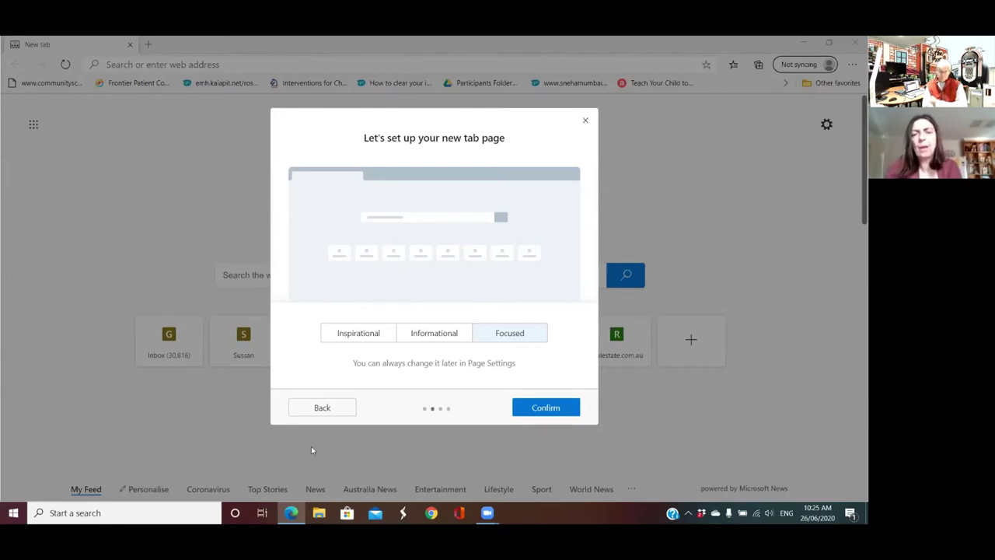
Accept the Focused layout and choose to customize which data gets synced
left_click(544, 410)
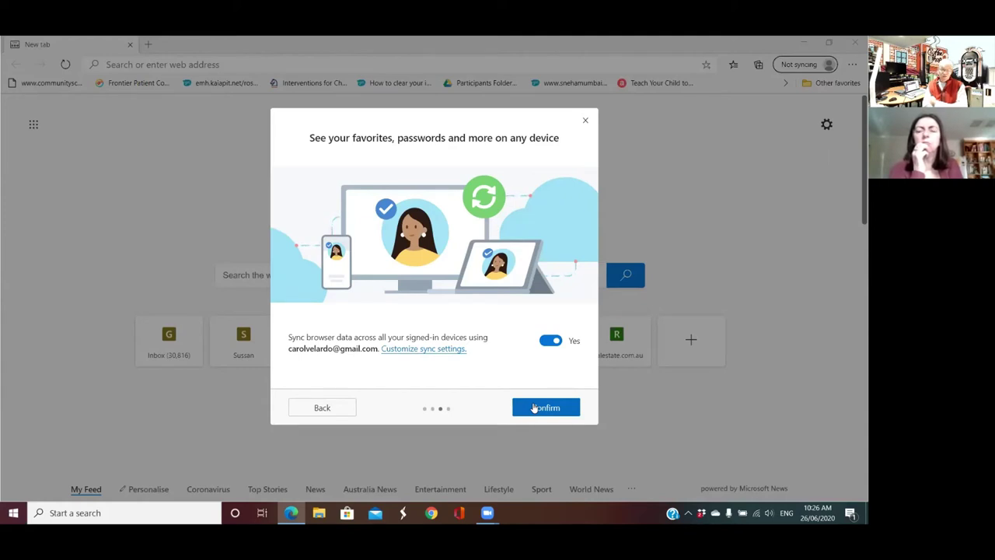
left_click(440, 349)
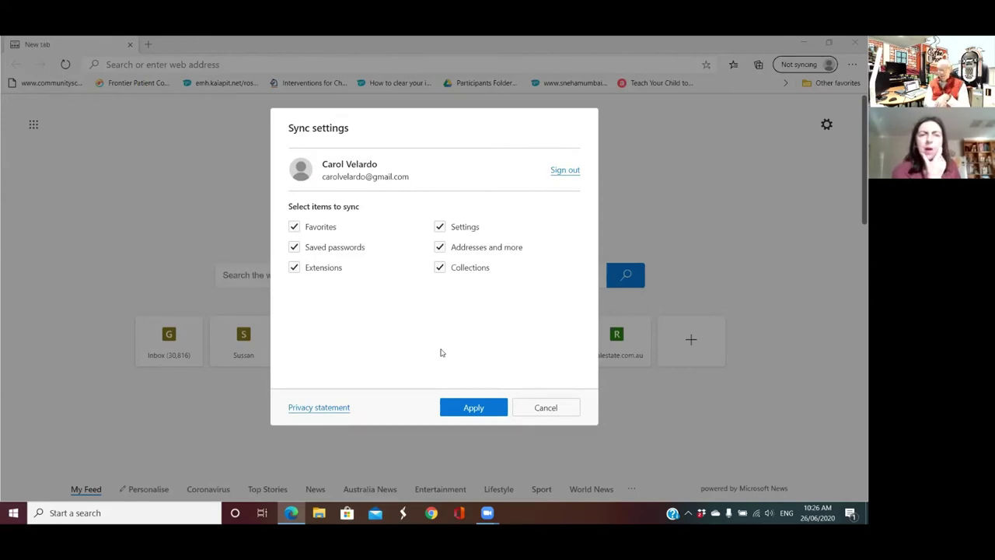
Apply the six chosen sync items and confirm syncing across devices
left_click(474, 409)
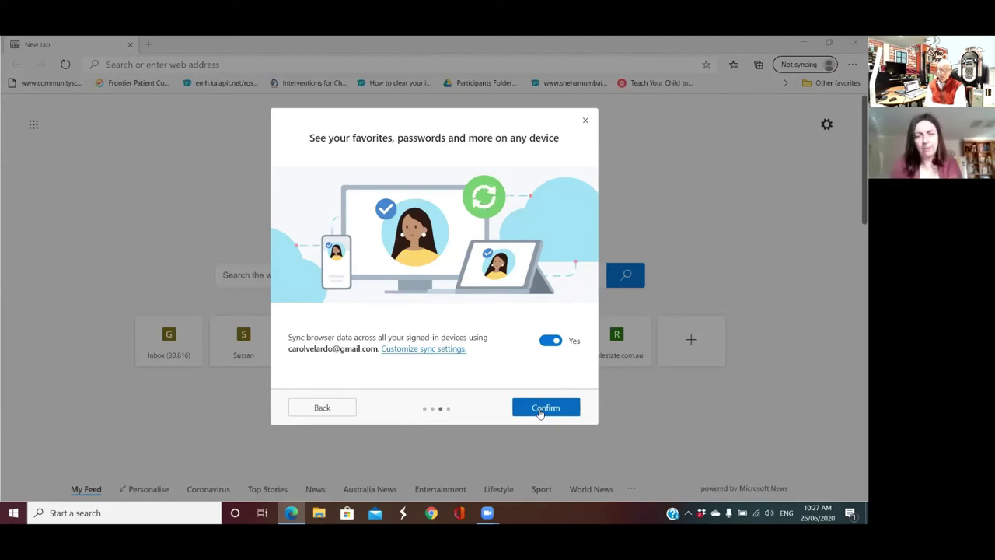
left_click(540, 413)
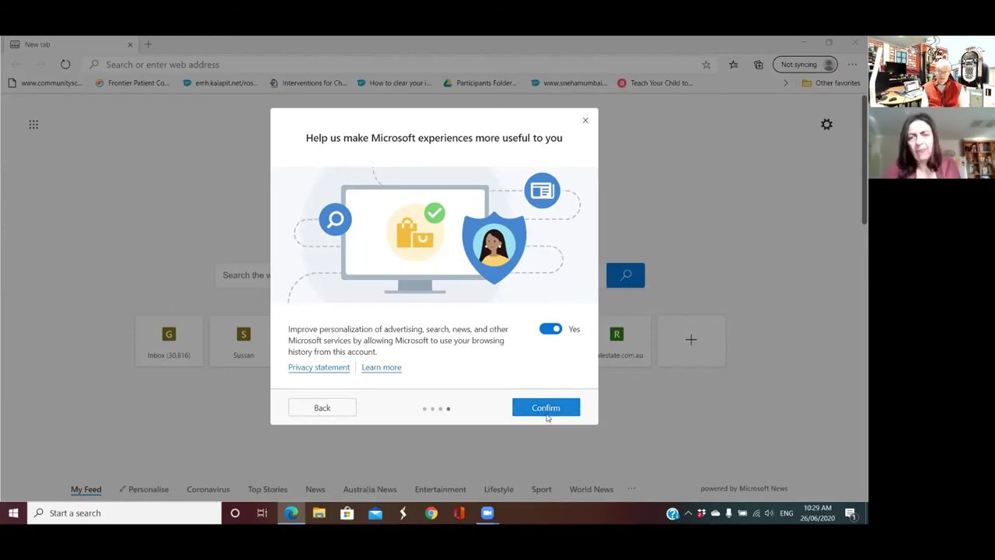
Keep browsing-history personalization on Yes and confirm it
left_click(543, 415)
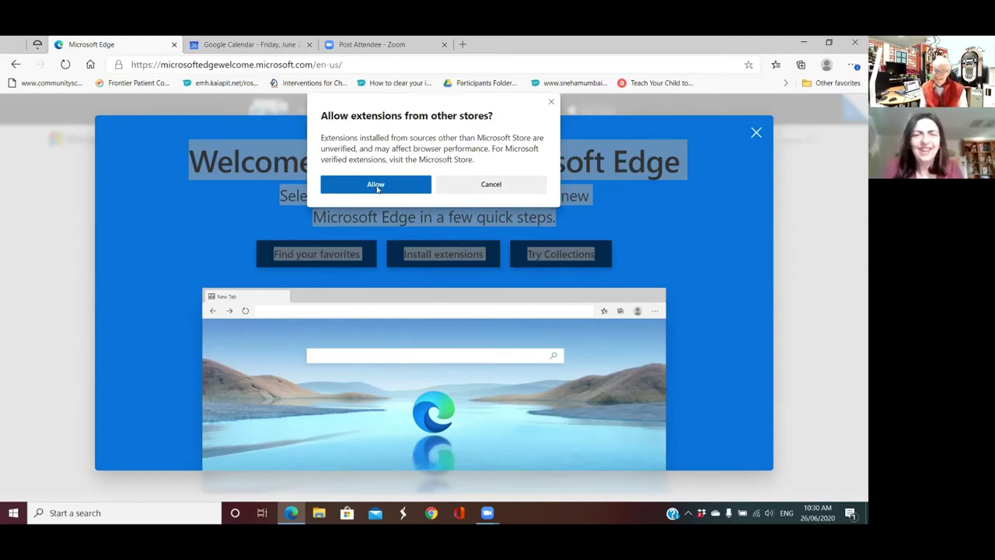
Allow extensions from other stores, then clear the text highlight on the Welcome page
left_click(377, 187)
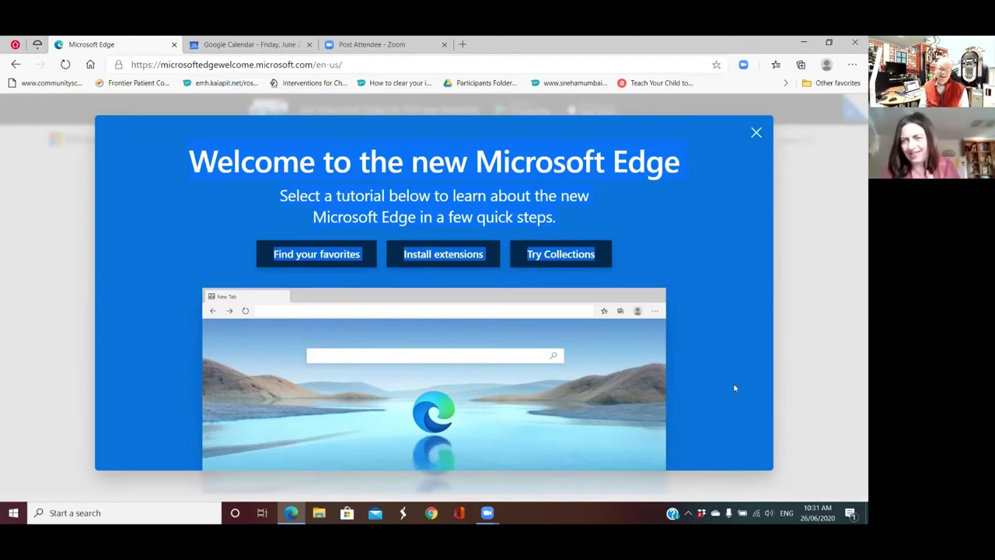
left_click(767, 424)
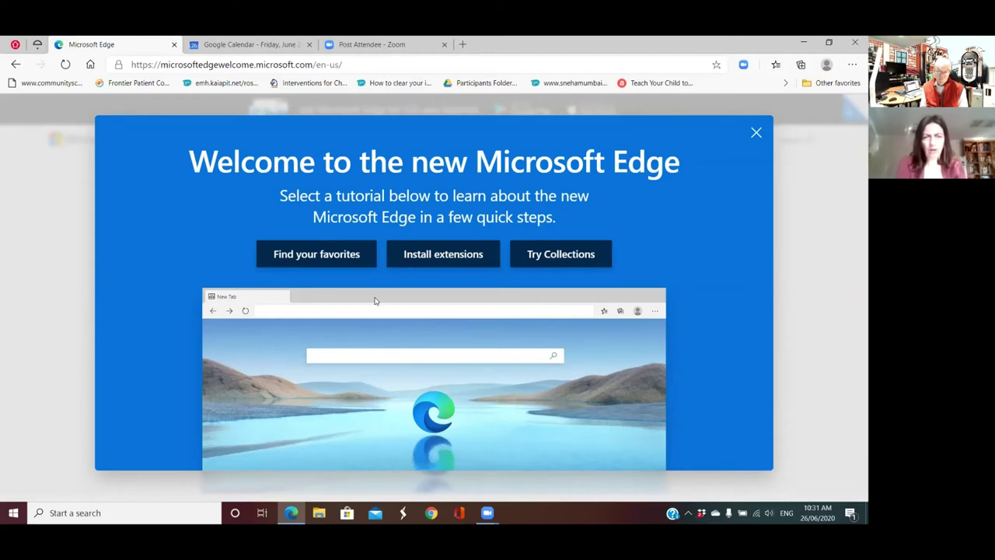
left_click_drag(375, 233, 615, 257)
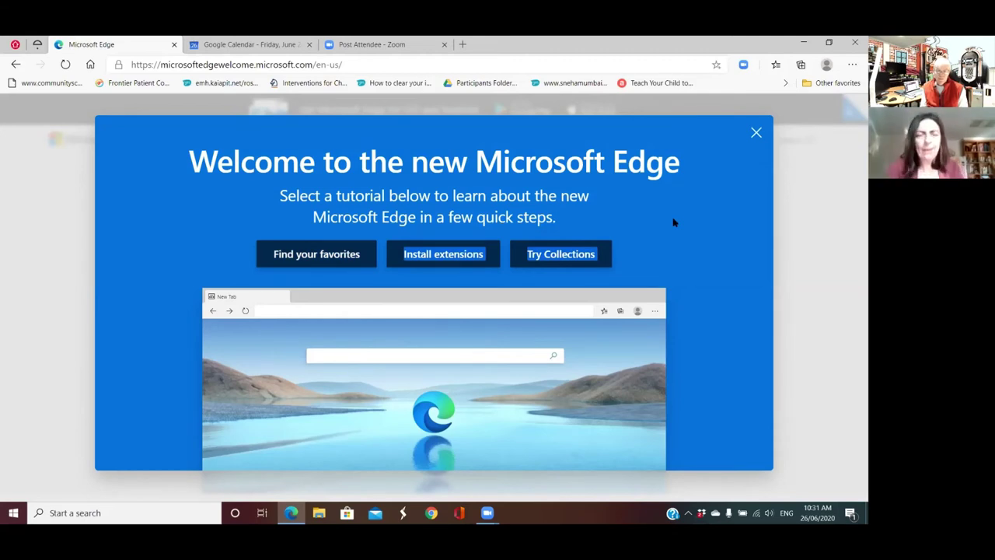
Launch the Find your favorites tutorial and advance past its first tip
left_click(282, 233)
left_click(321, 258)
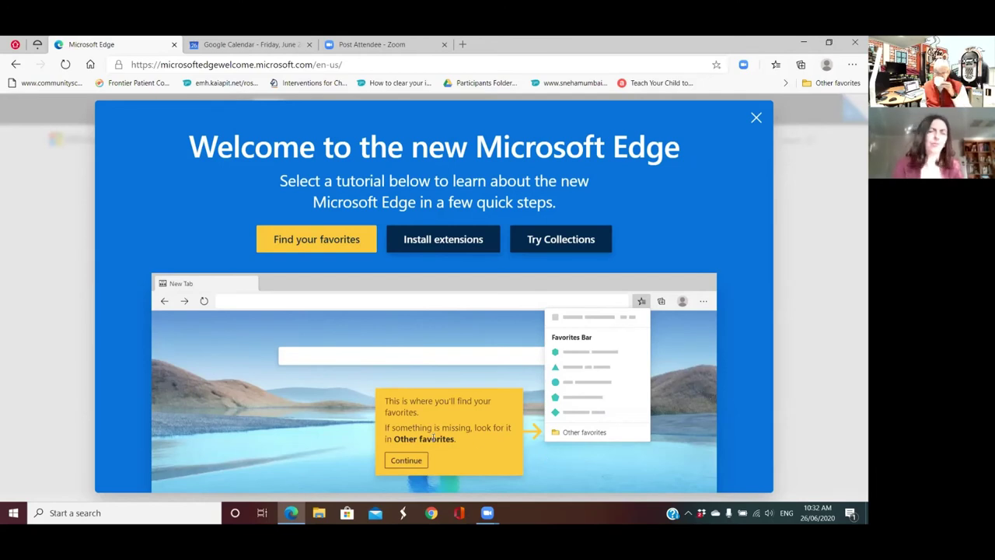
left_click(399, 463)
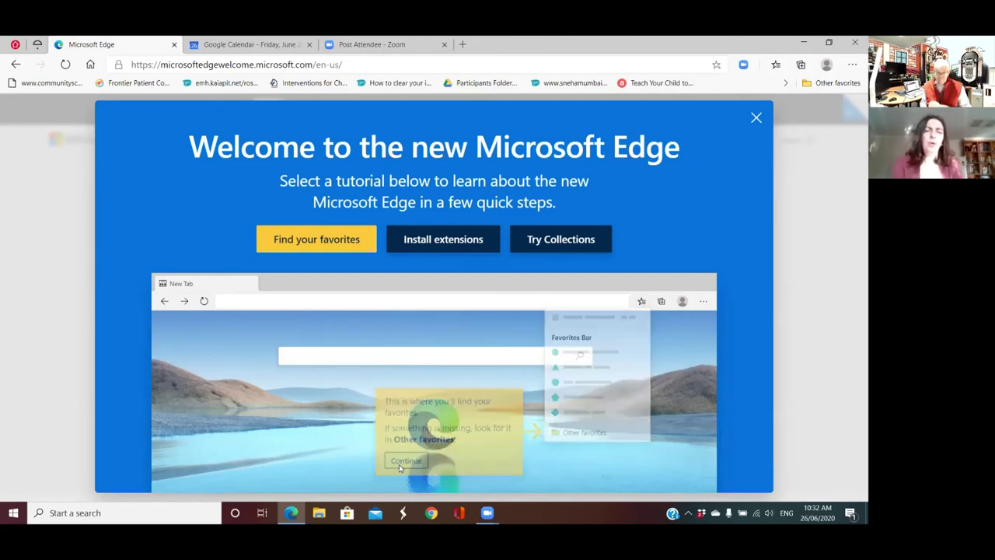